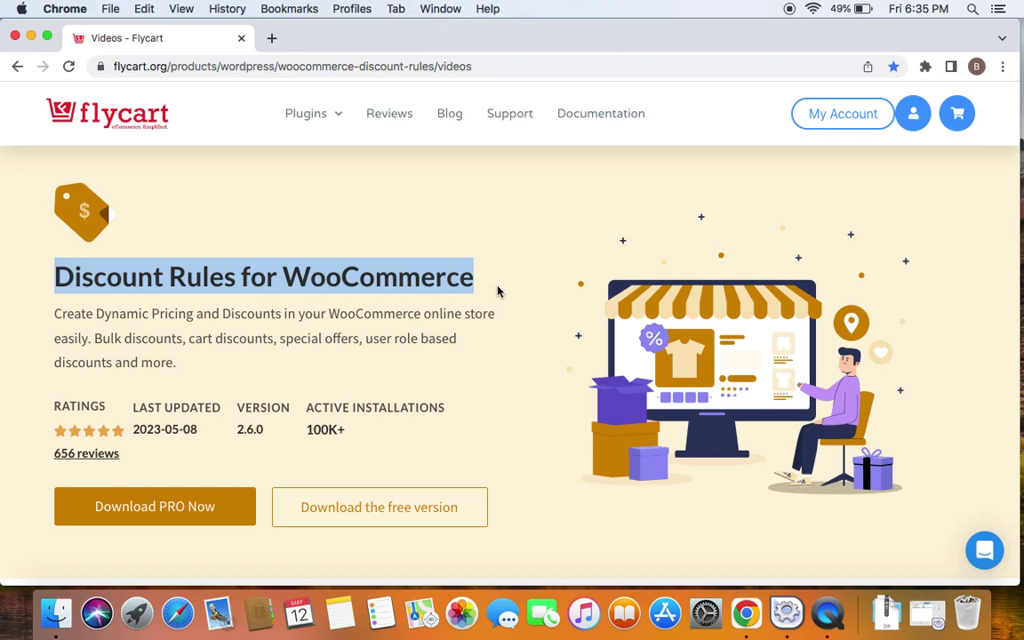
Select the web address of the Flycart Discount Rules for WooCommerce product page.
{"action": "left_click", "coordinate": [505, 68]}
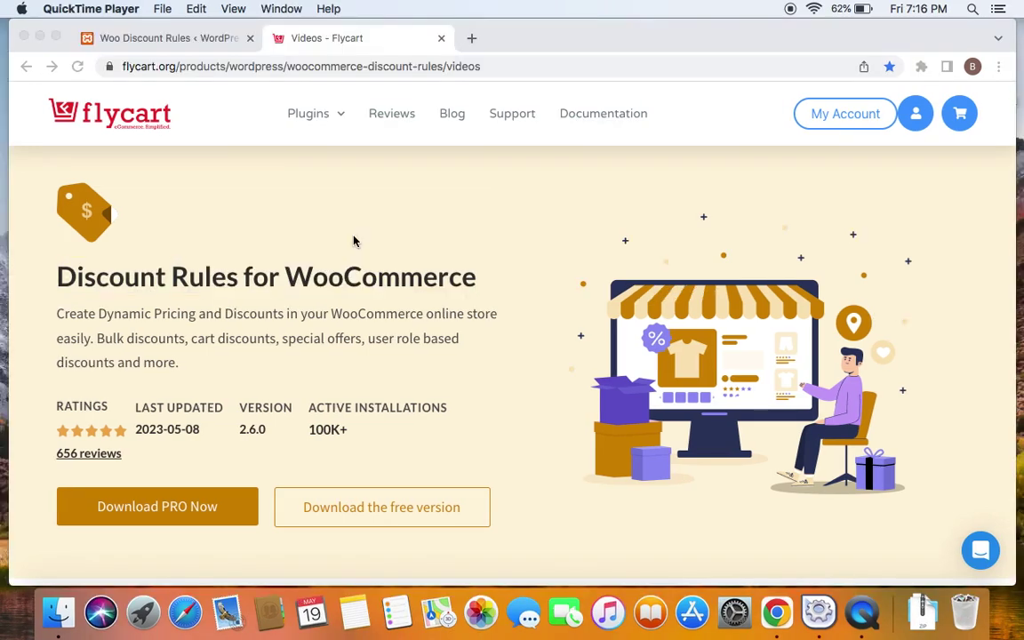
From the admin discount rules page, add a new rule titled '$20 off the cart for the payment bt'.
{"action": "left_click", "coordinate": [174, 39]}
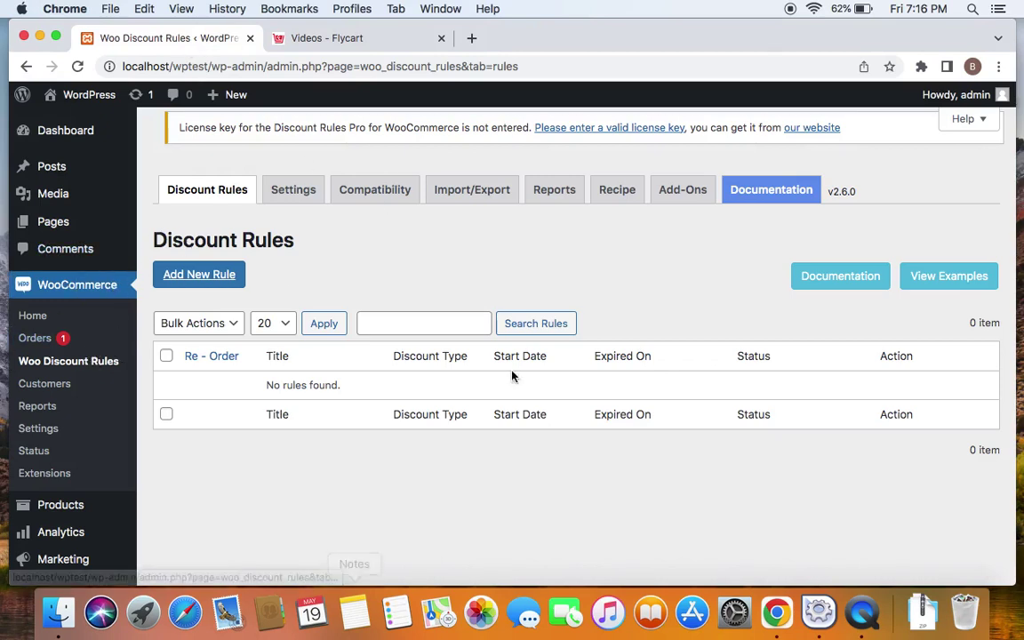
{"action": "left_click", "coordinate": [227, 278]}
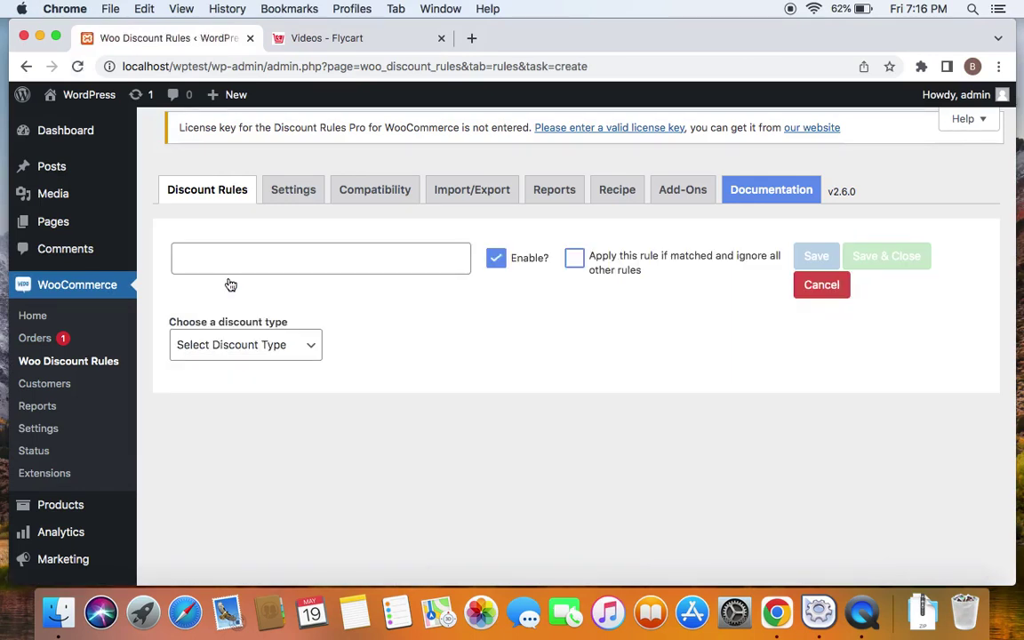
{"action": "left_click", "coordinate": [257, 257]}
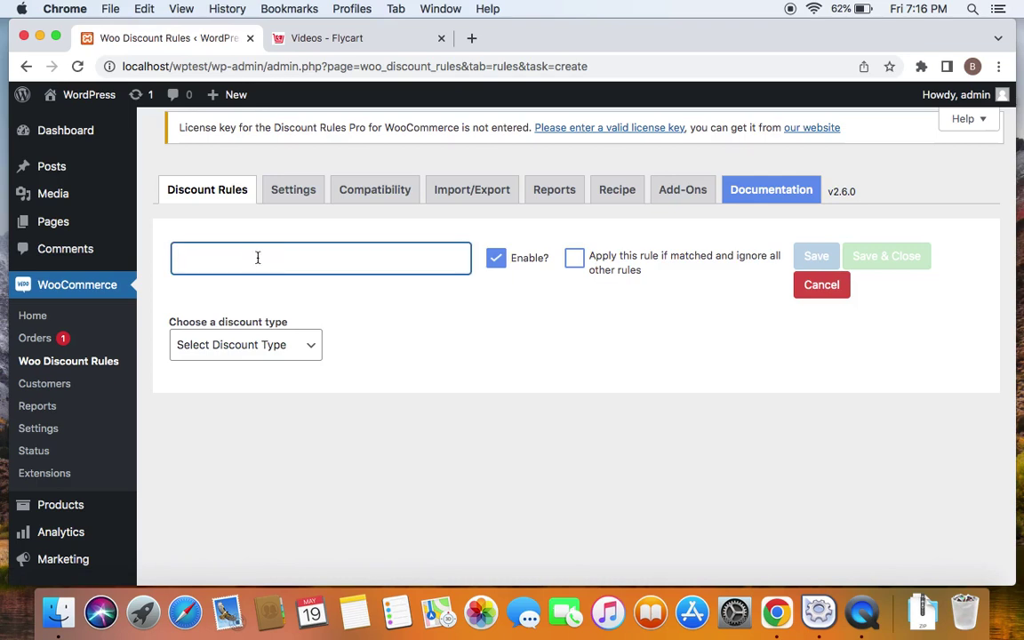
{"action": "type", "text": "$20"}
{"action": "type", "text": " off t"}
{"action": "type", "text": "he cart fo"}
{"action": "type", "text": "r the pay"}
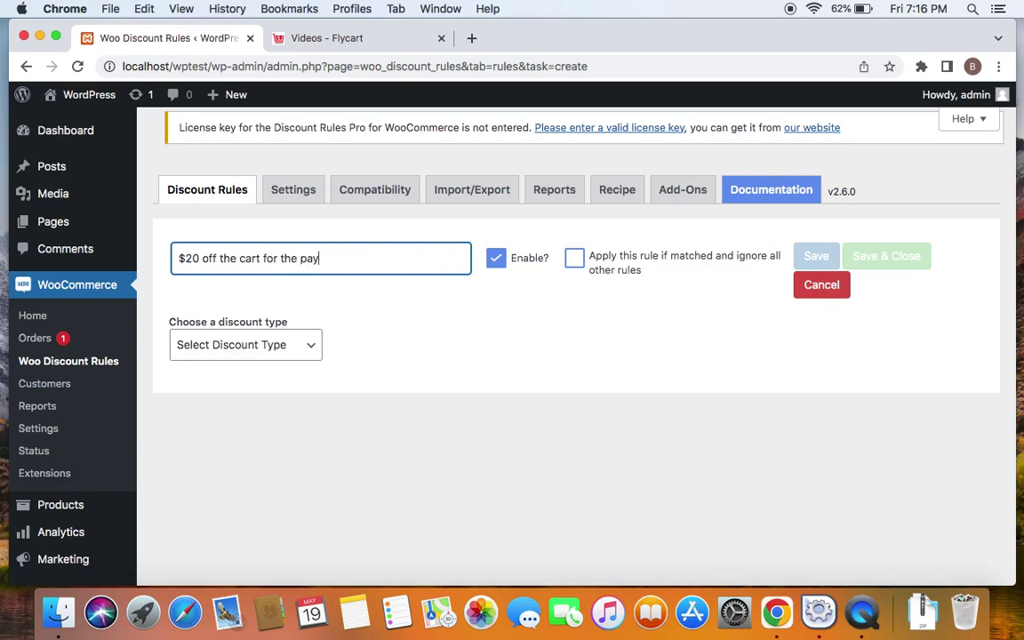
{"action": "type", "text": "ment"}
{"action": "type", "text": " bt"}
Set the rule's discount type to Cart Adjustment.
{"action": "left_click", "coordinate": [310, 347]}
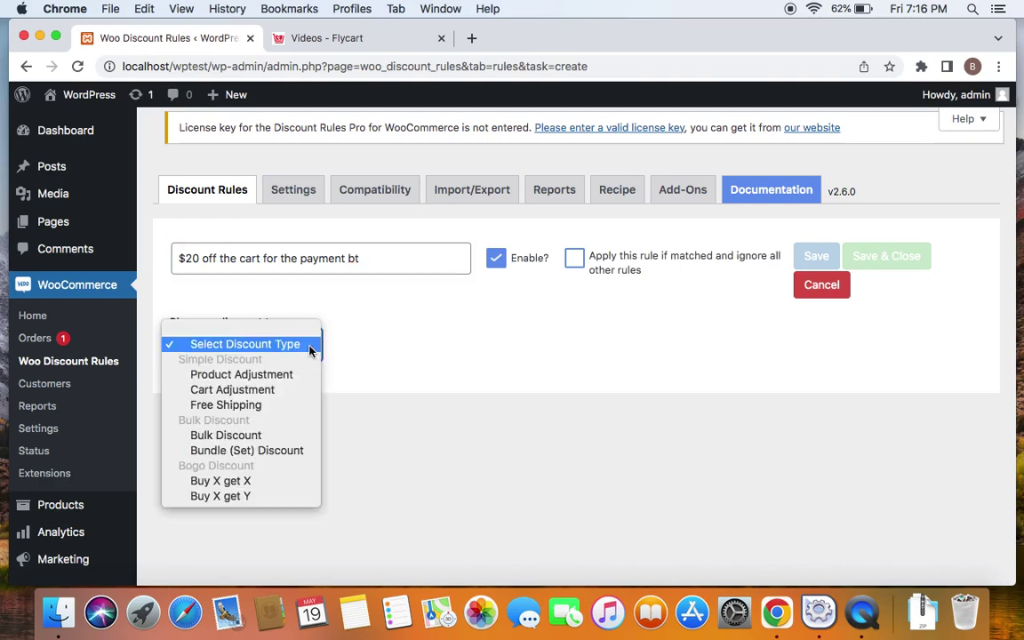
{"action": "left_click", "coordinate": [263, 391]}
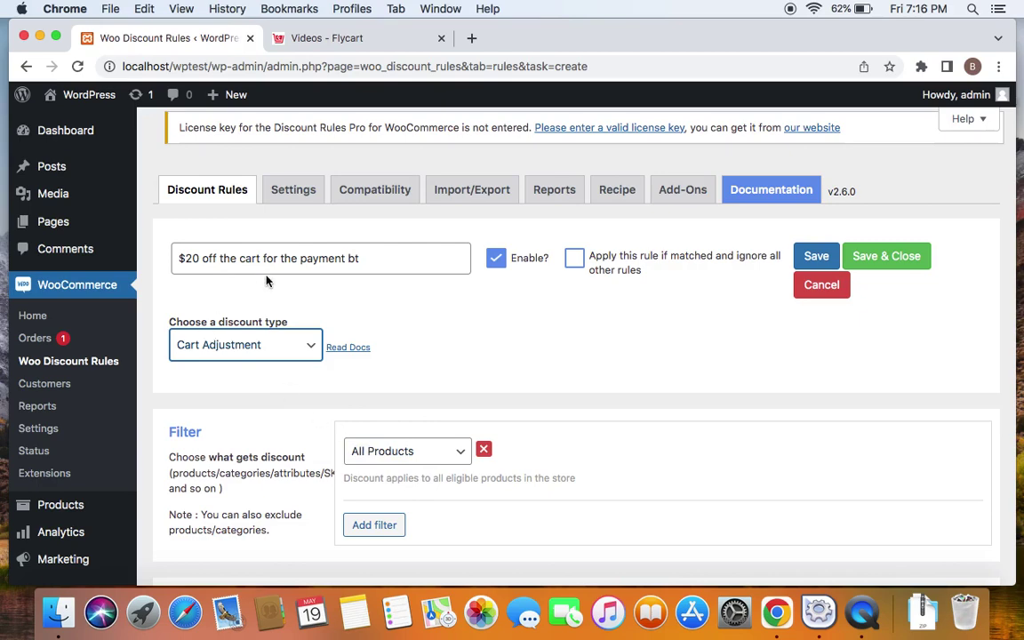
Give the rule a Fixed discount of 20 with the discount label '$20off'.
{"action": "scroll", "coordinate": [614, 476], "scroll_direction": "down", "scroll_amount": 3}
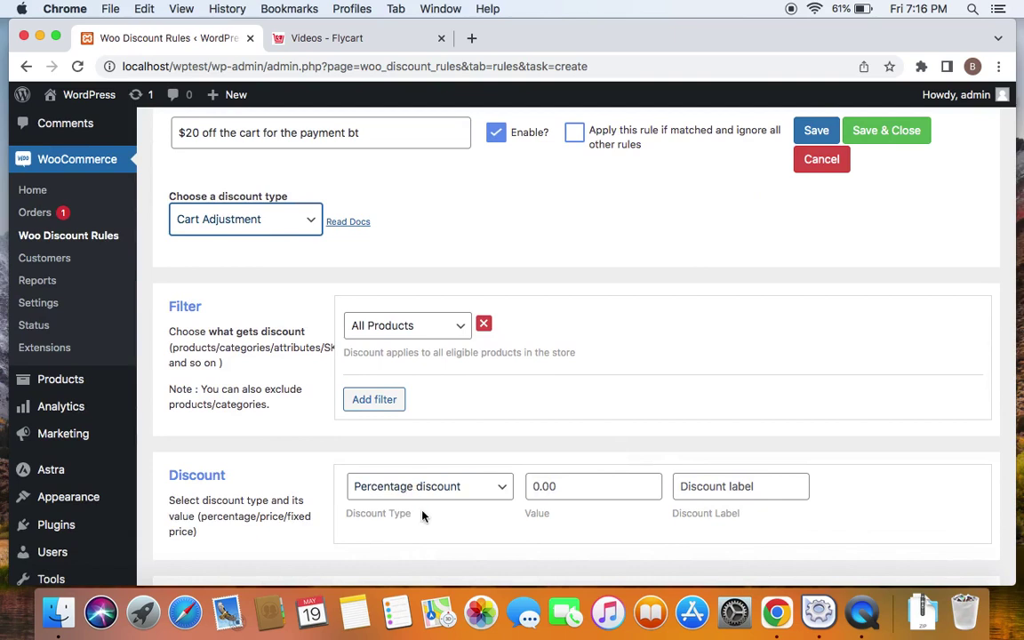
{"action": "left_click", "coordinate": [496, 487]}
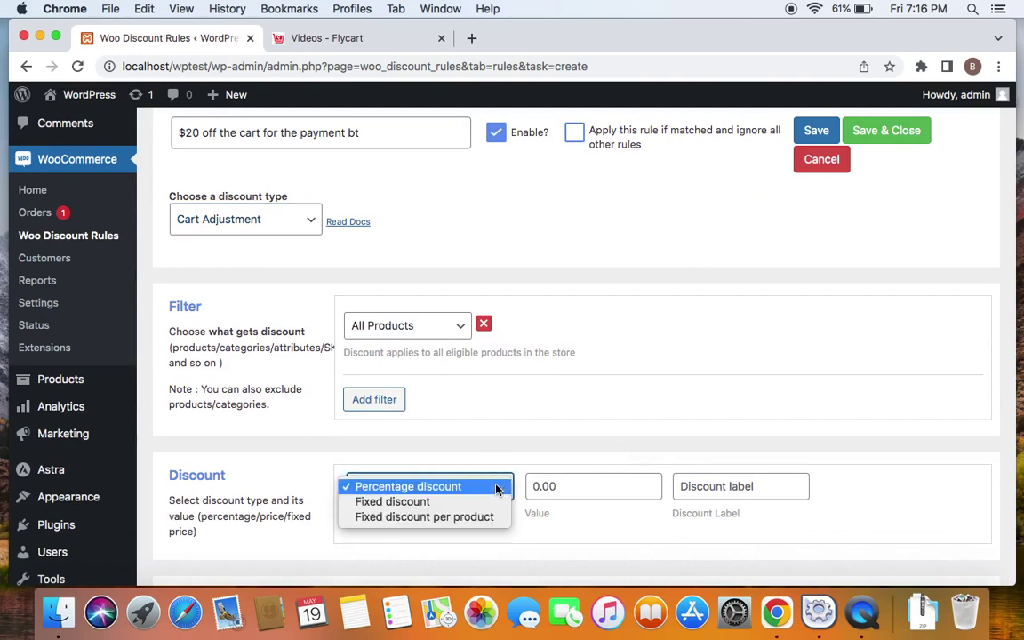
{"action": "left_click", "coordinate": [453, 502]}
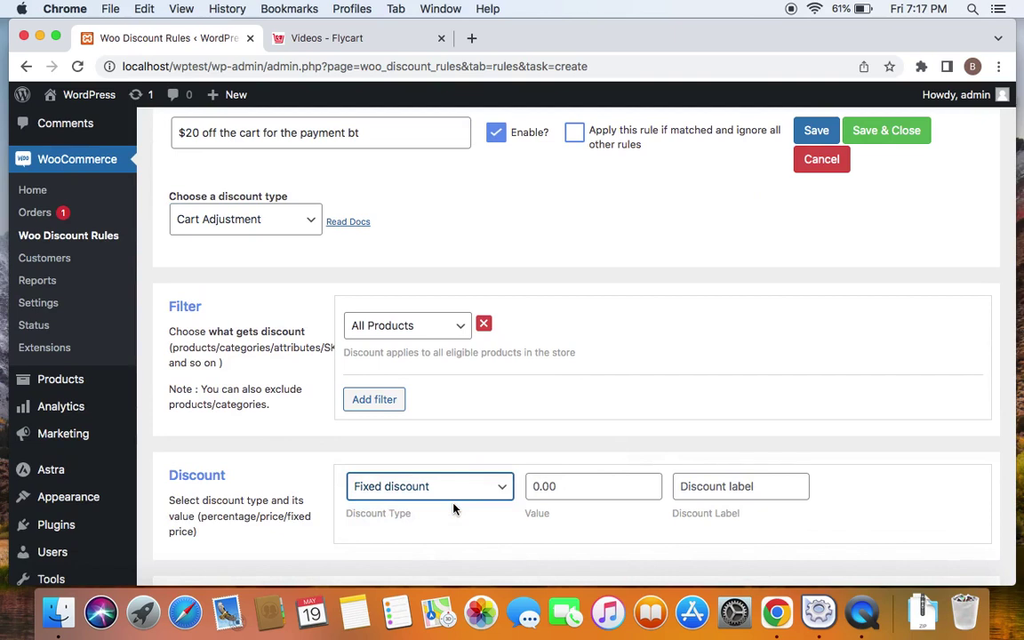
{"action": "left_click", "coordinate": [610, 489]}
{"action": "type", "text": "20"}
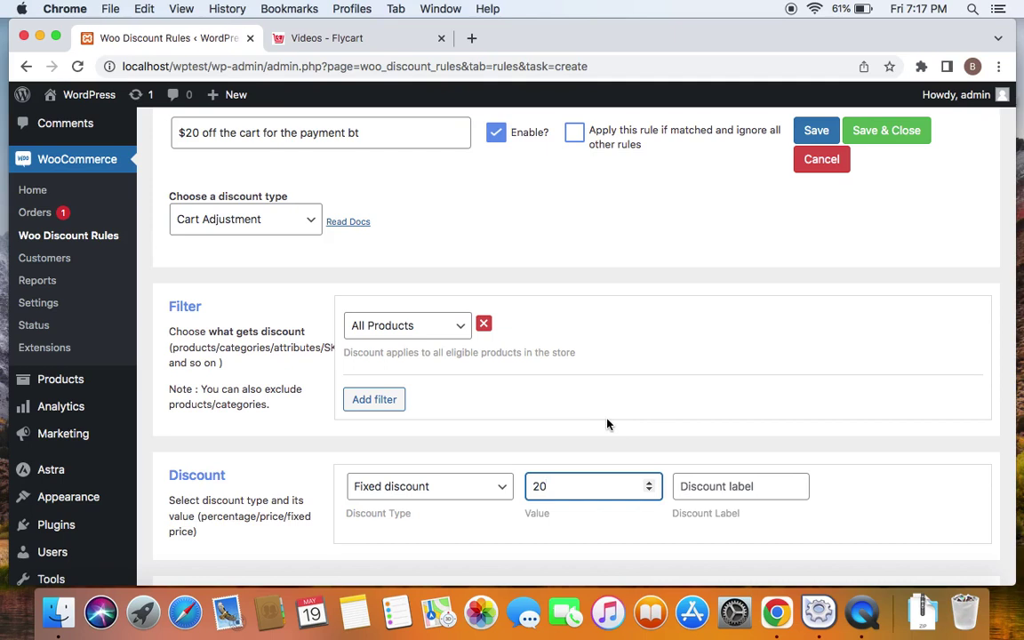
{"action": "left_click", "coordinate": [629, 412]}
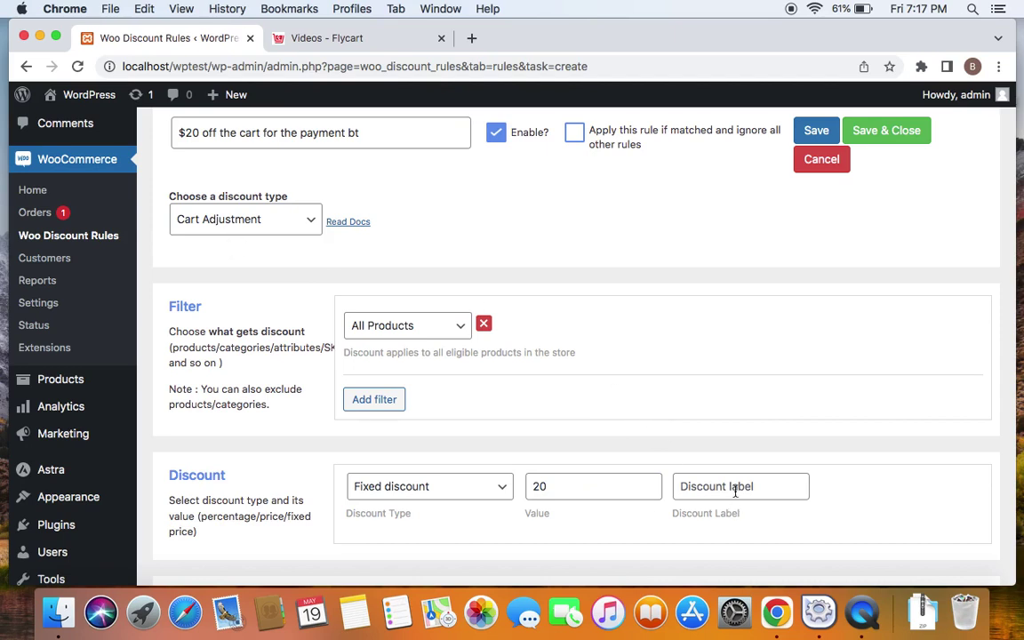
{"action": "left_click", "coordinate": [735, 491]}
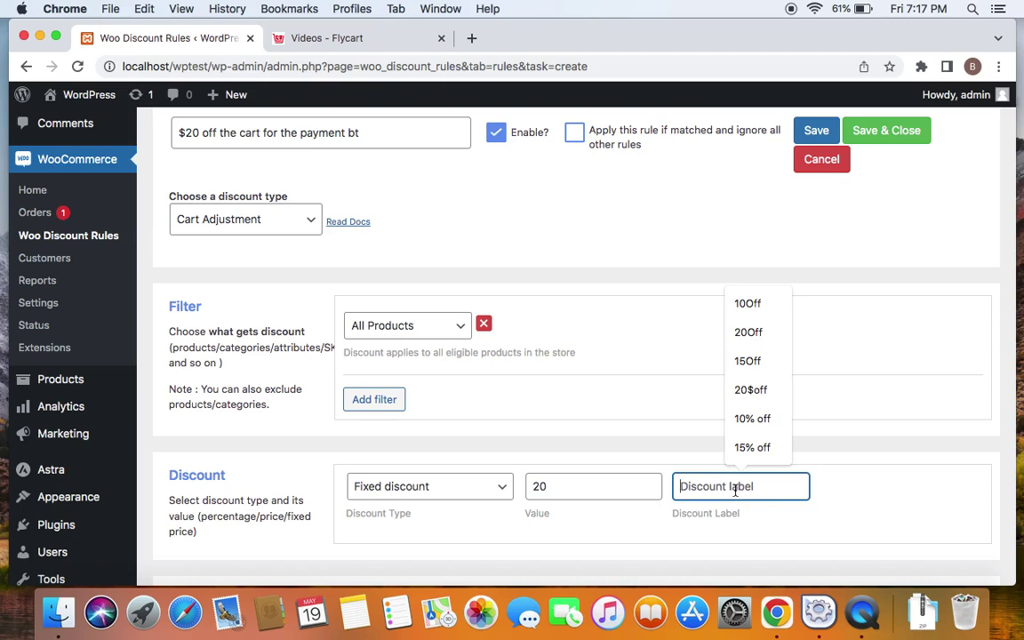
{"action": "type", "text": "$"}
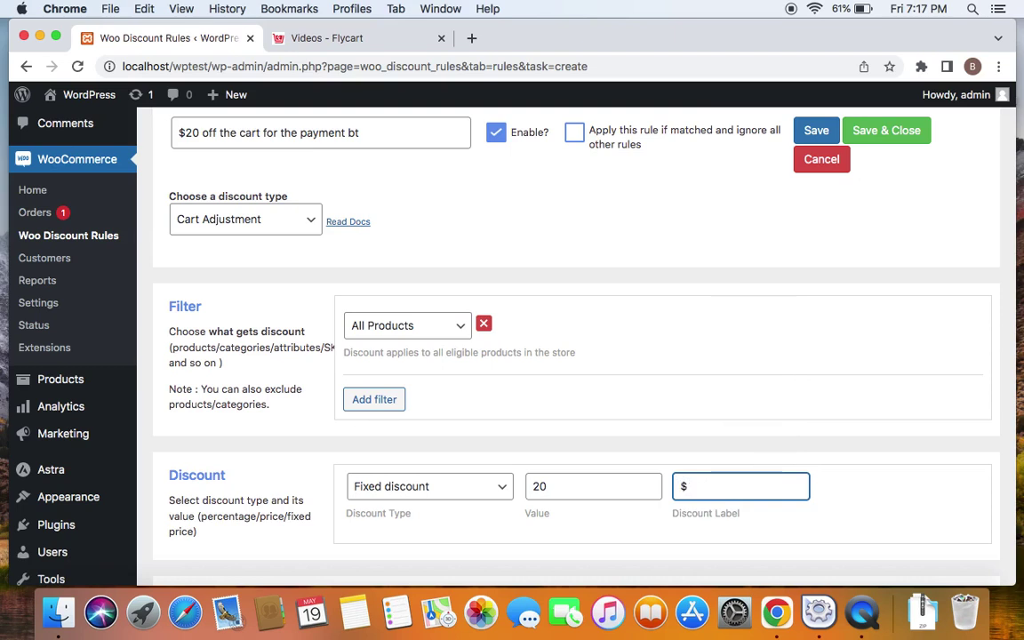
{"action": "type", "text": "20off"}
{"action": "left_click", "coordinate": [796, 419]}
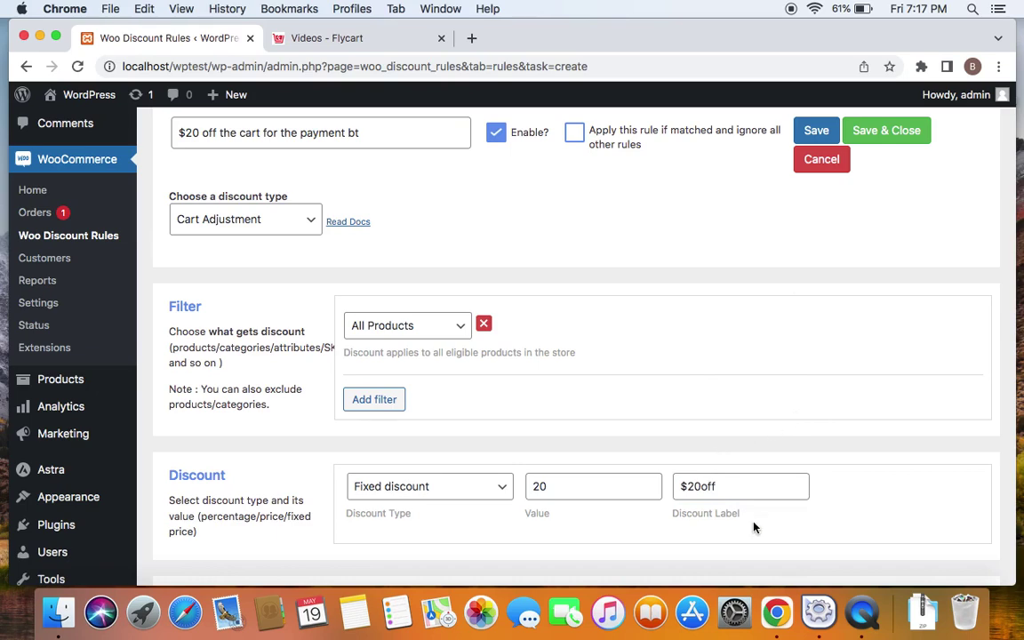
Add a condition row and insert a 'd' into the rule title's payment abbreviation.
{"action": "scroll", "coordinate": [754, 529], "scroll_direction": "down", "scroll_amount": 1}
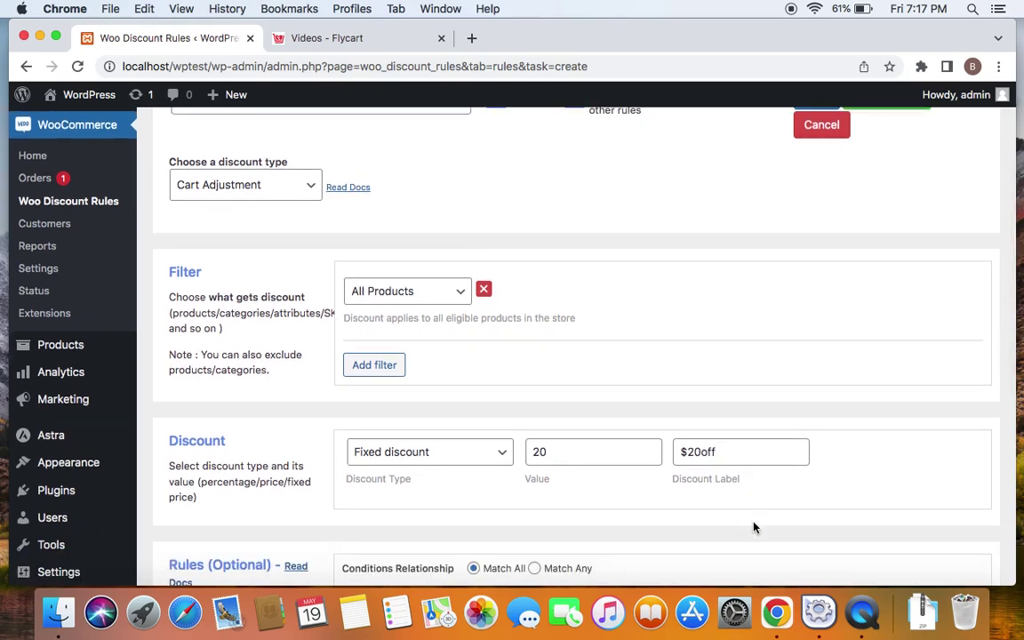
{"action": "scroll", "coordinate": [754, 528], "scroll_direction": "down", "scroll_amount": 6}
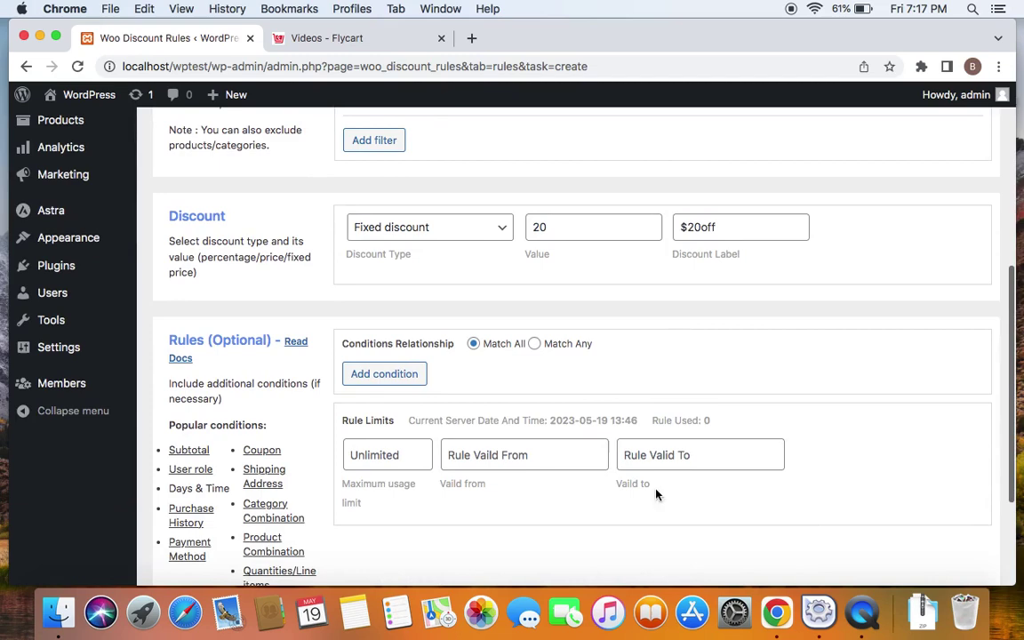
{"action": "left_click", "coordinate": [413, 378]}
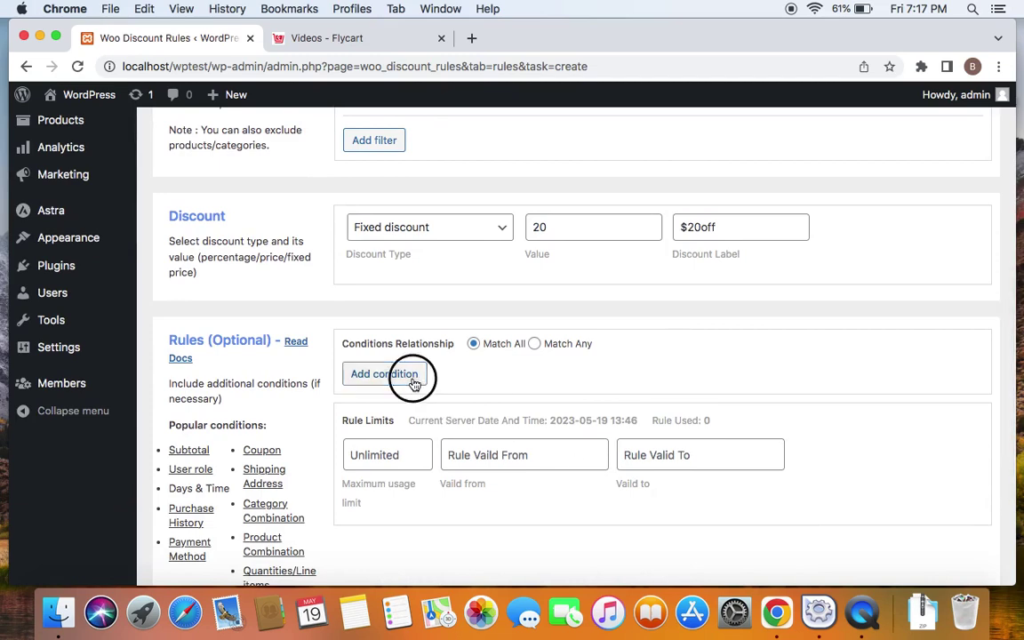
{"action": "scroll", "coordinate": [612, 398], "scroll_direction": "up", "scroll_amount": 8}
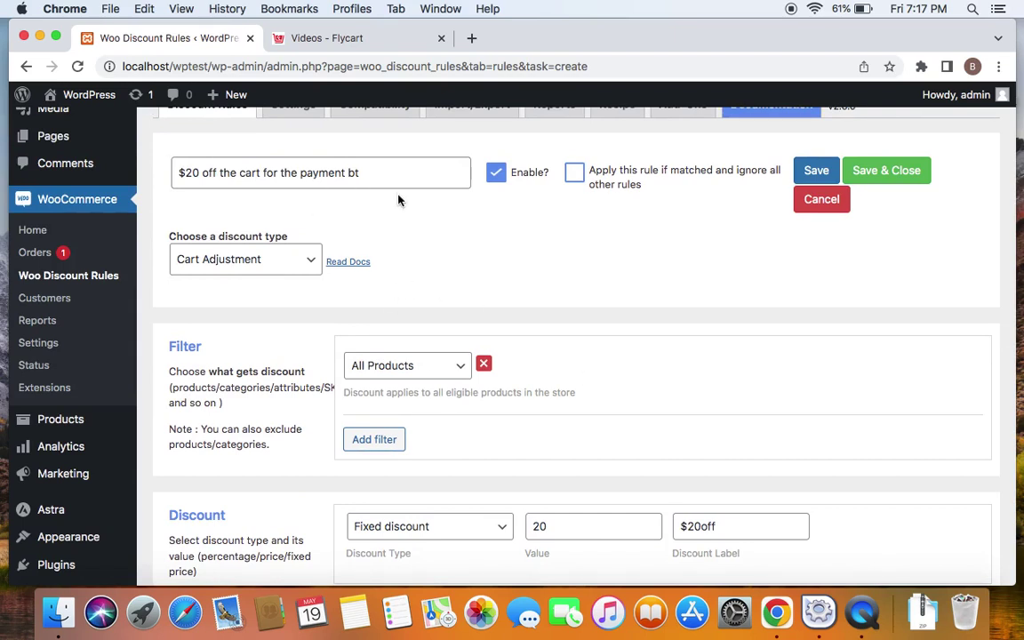
{"action": "left_click", "coordinate": [348, 173]}
{"action": "type", "text": "d"}
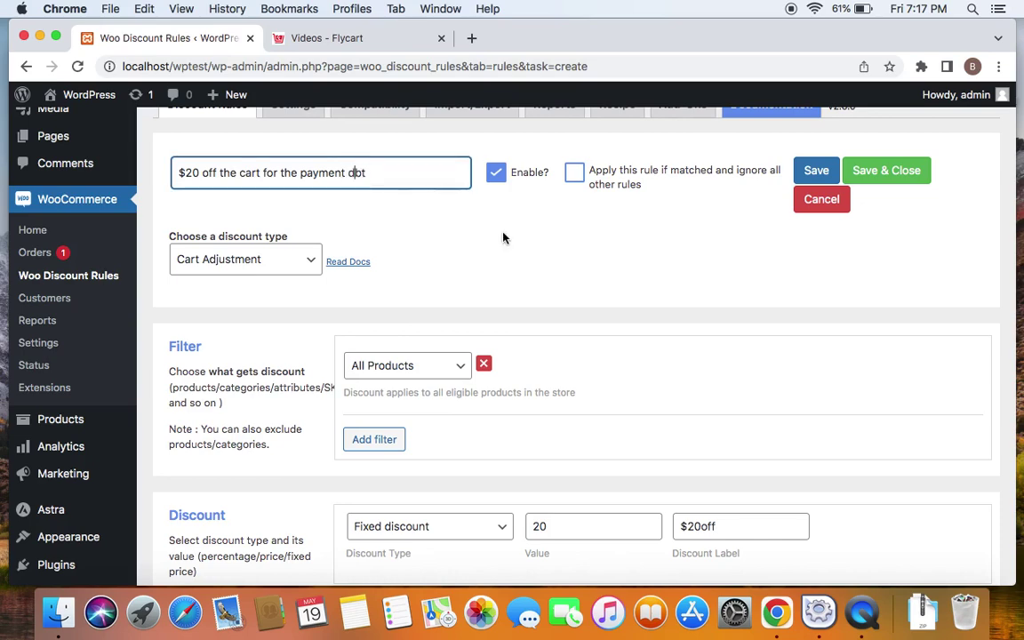
{"action": "scroll", "coordinate": [516, 249], "scroll_direction": "down", "scroll_amount": 5}
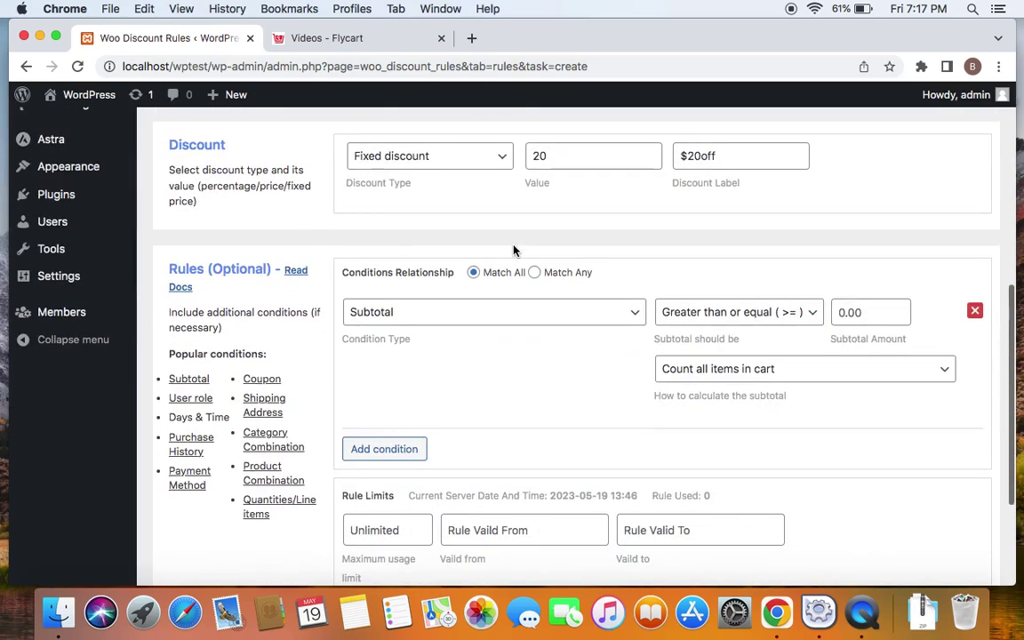
Set the condition to Payment Method in list Direct bank transfer.
{"action": "left_click", "coordinate": [638, 315]}
{"action": "scroll", "coordinate": [456, 544], "scroll_direction": "down", "scroll_amount": 5}
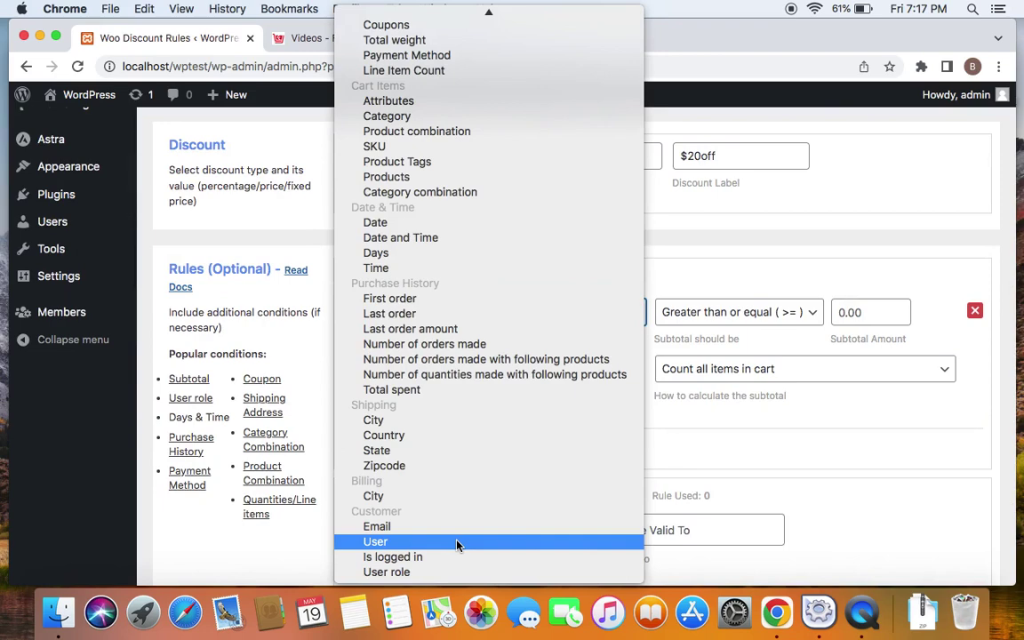
{"action": "scroll", "coordinate": [456, 544], "scroll_direction": "up", "scroll_amount": 2}
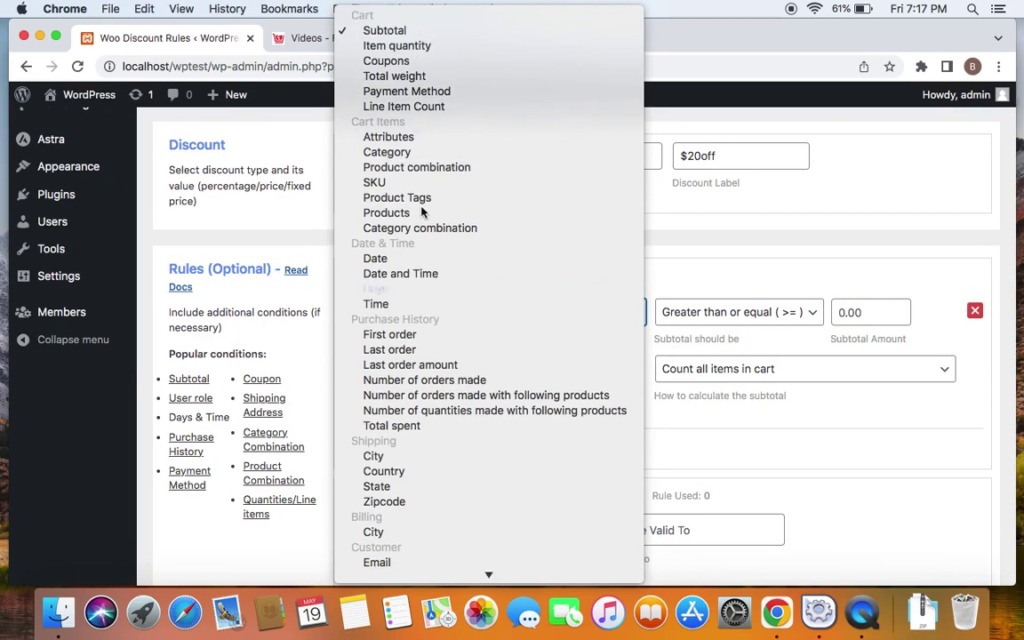
{"action": "left_click", "coordinate": [415, 92]}
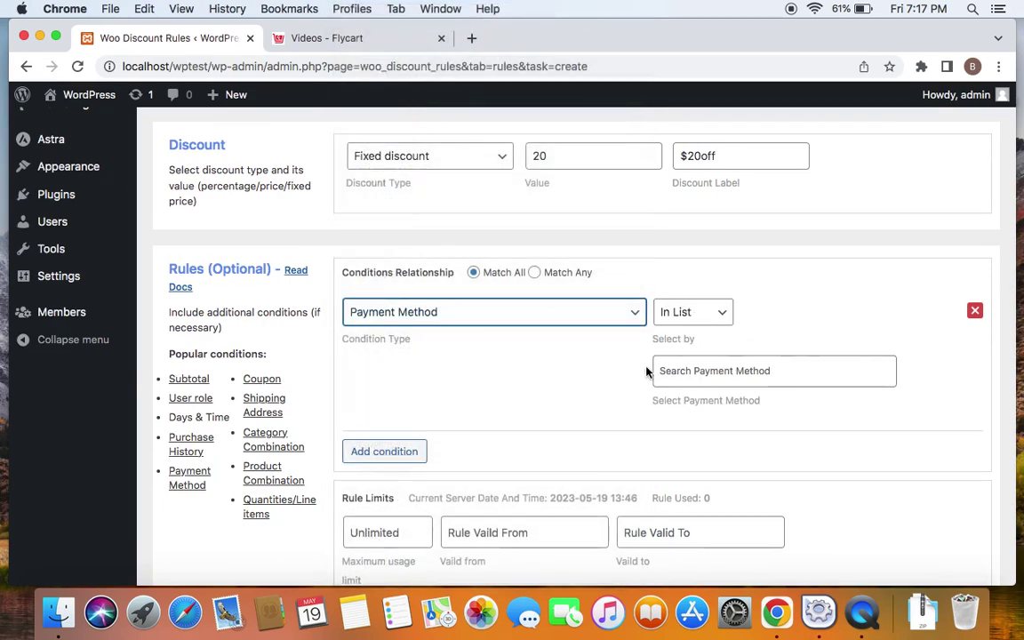
{"action": "left_click", "coordinate": [748, 372]}
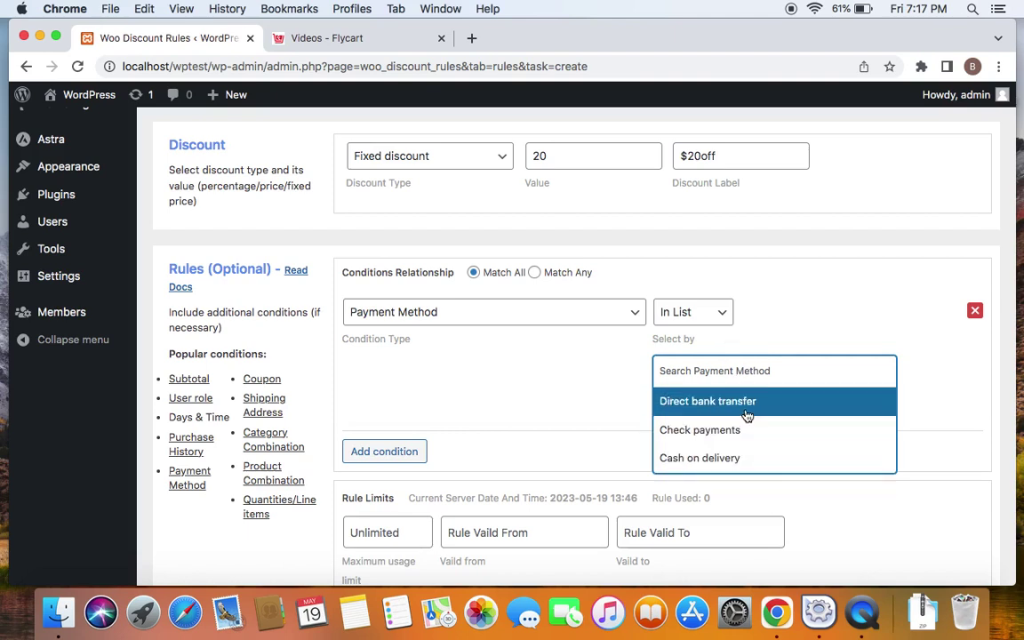
{"action": "left_click", "coordinate": [746, 405]}
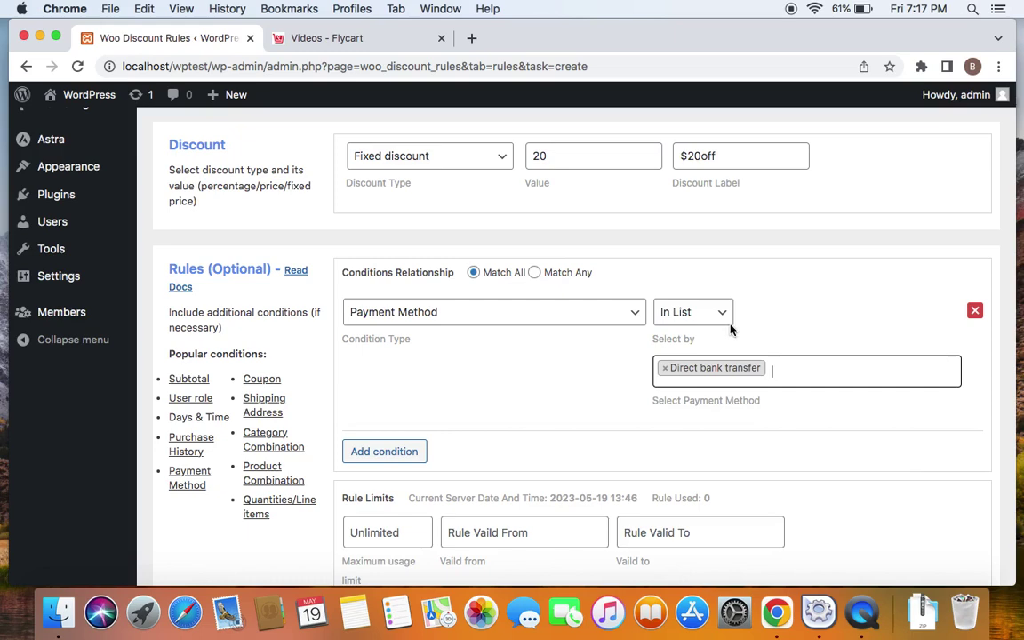
{"action": "scroll", "coordinate": [738, 423], "scroll_direction": "up", "scroll_amount": 5}
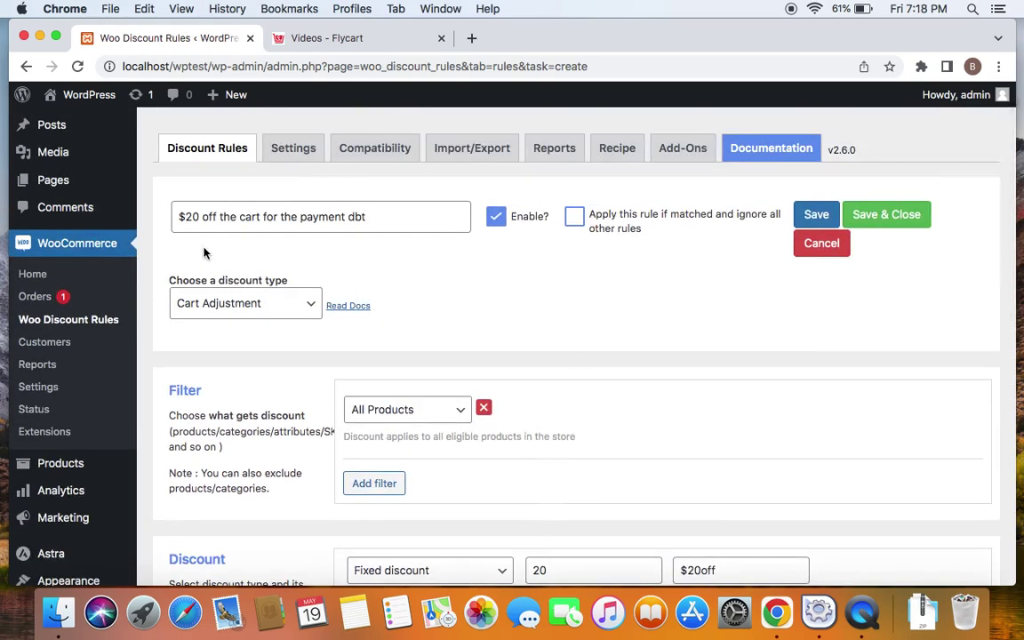
{"action": "scroll", "coordinate": [608, 392], "scroll_direction": "down", "scroll_amount": 5}
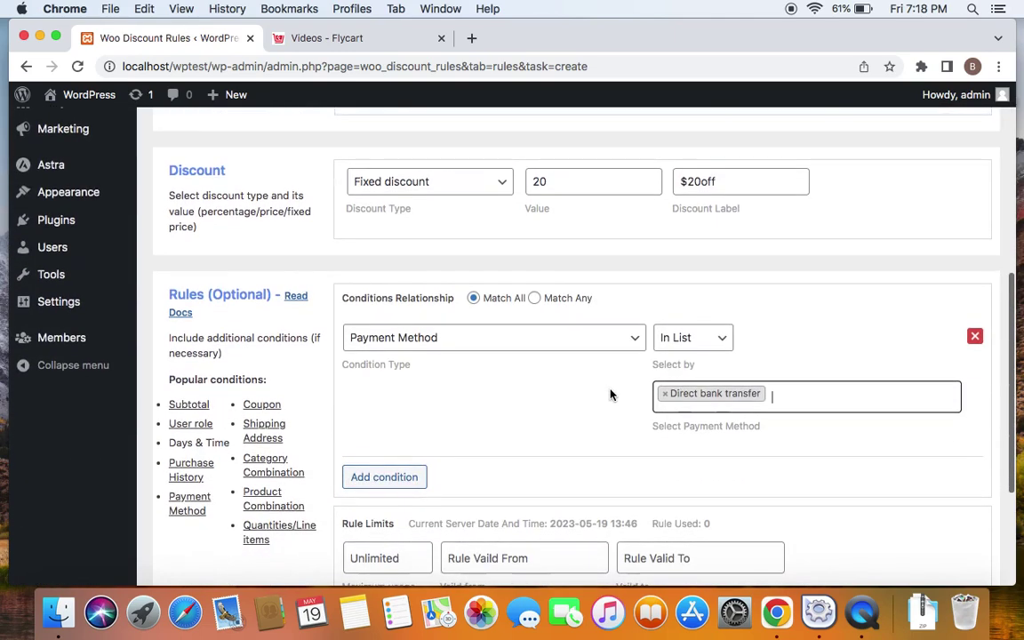
{"action": "scroll", "coordinate": [805, 418], "scroll_direction": "up", "scroll_amount": 5}
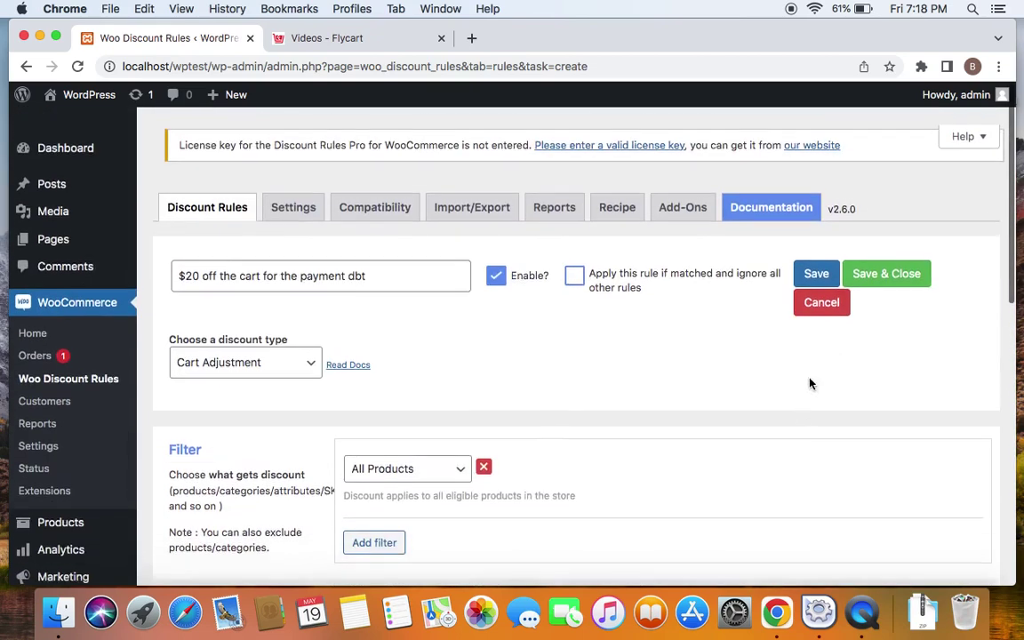
Save and close the rule, then open the store's site in a new tab.
{"action": "scroll", "coordinate": [810, 384], "scroll_direction": "down", "scroll_amount": 1}
{"action": "left_click", "coordinate": [892, 257]}
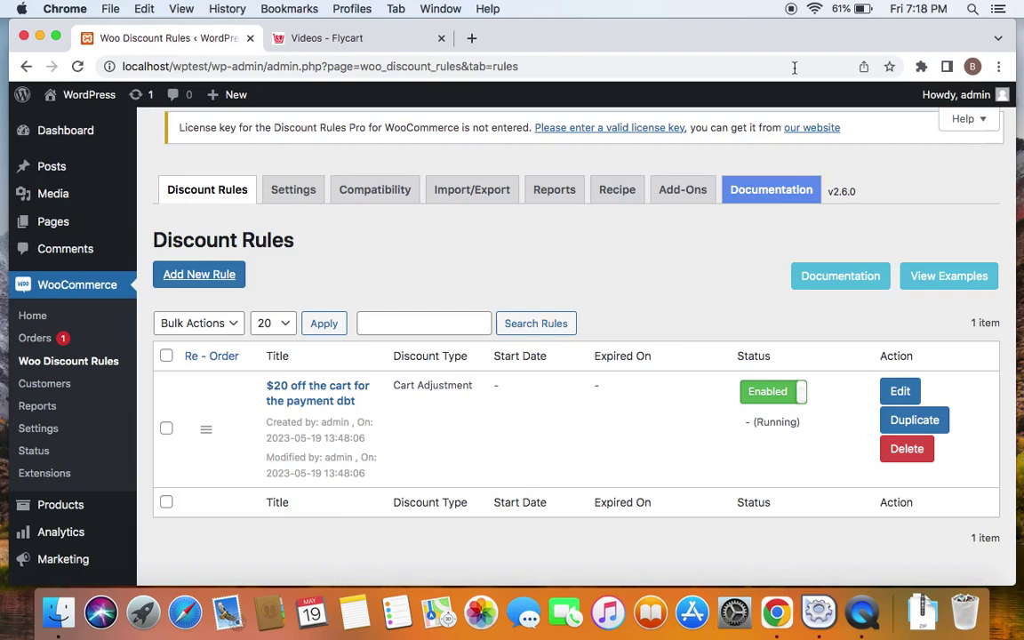
{"action": "right_click", "coordinate": [90, 98]}
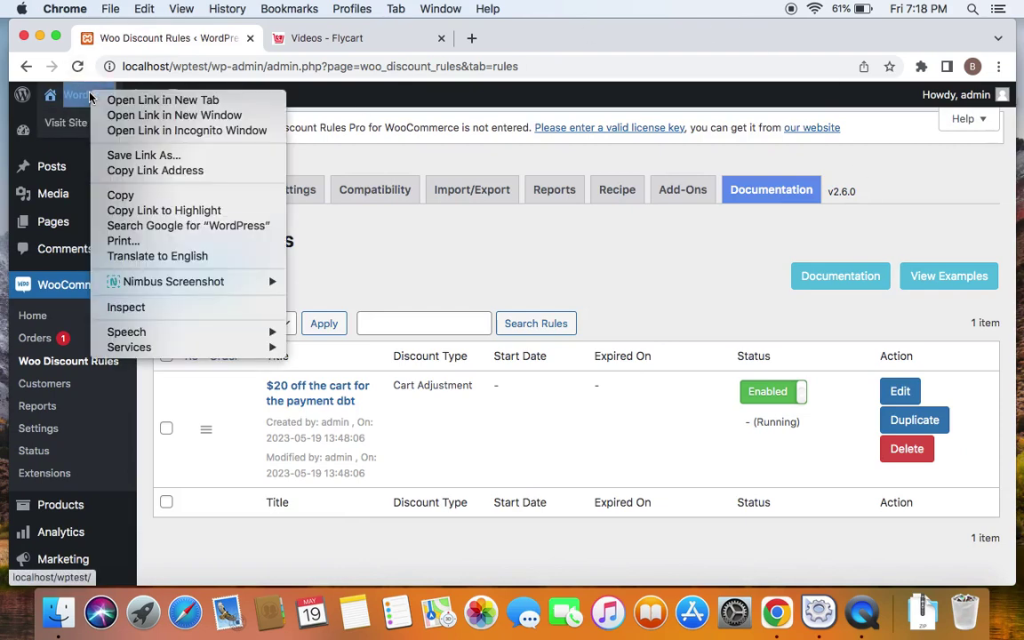
{"action": "left_click", "coordinate": [119, 98]}
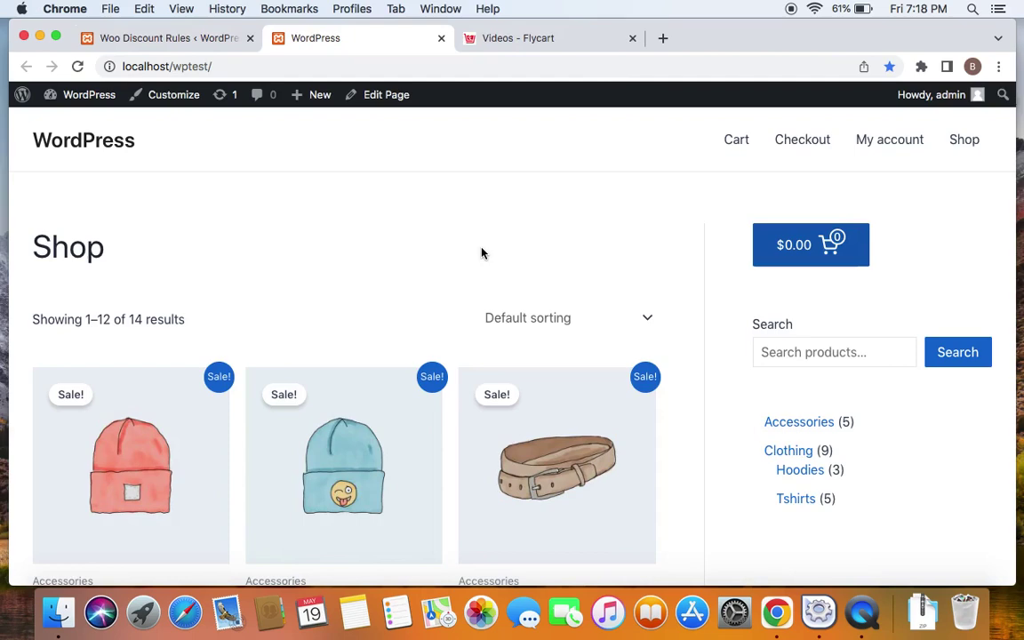
Add the Belt and Beanie with Logo to the cart and view the $85.00 cart.
{"action": "scroll", "coordinate": [378, 274], "scroll_direction": "down", "scroll_amount": 5}
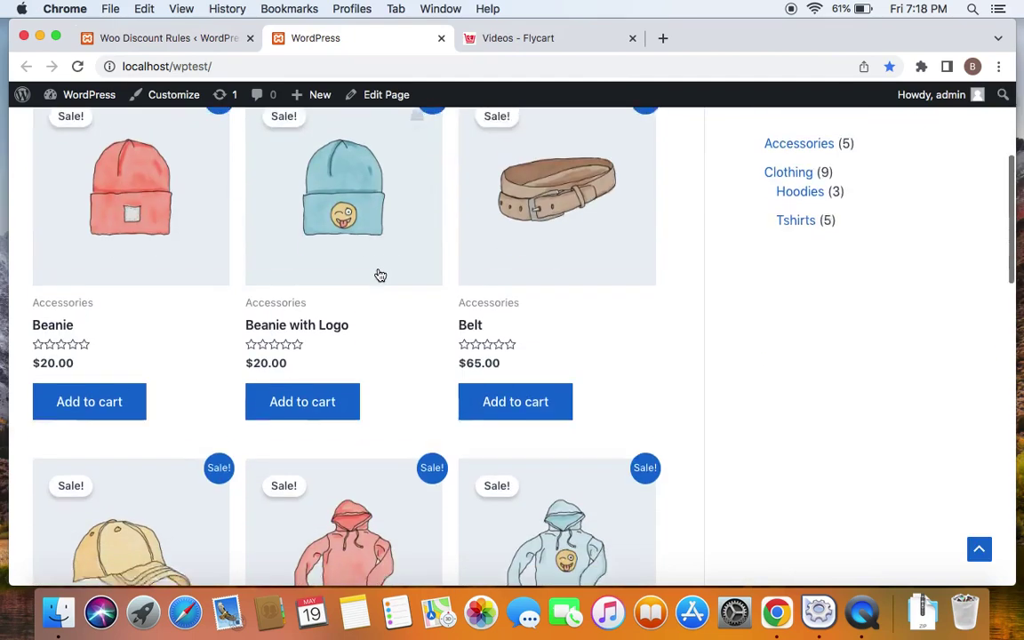
{"action": "left_click", "coordinate": [509, 395]}
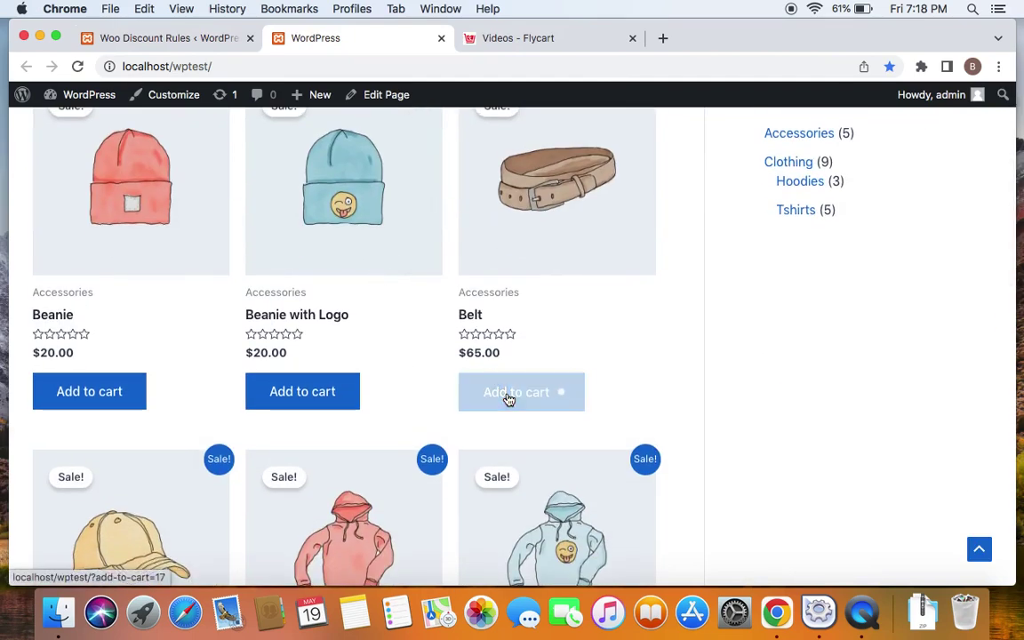
{"action": "left_click", "coordinate": [343, 393]}
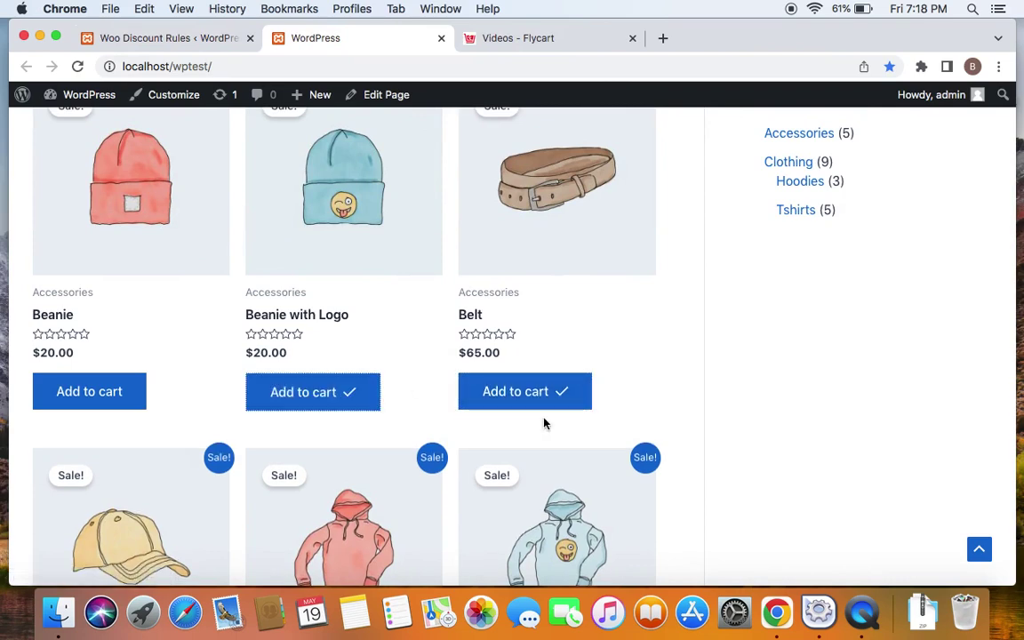
{"action": "scroll", "coordinate": [544, 421], "scroll_direction": "up", "scroll_amount": 5}
{"action": "left_click", "coordinate": [774, 253]}
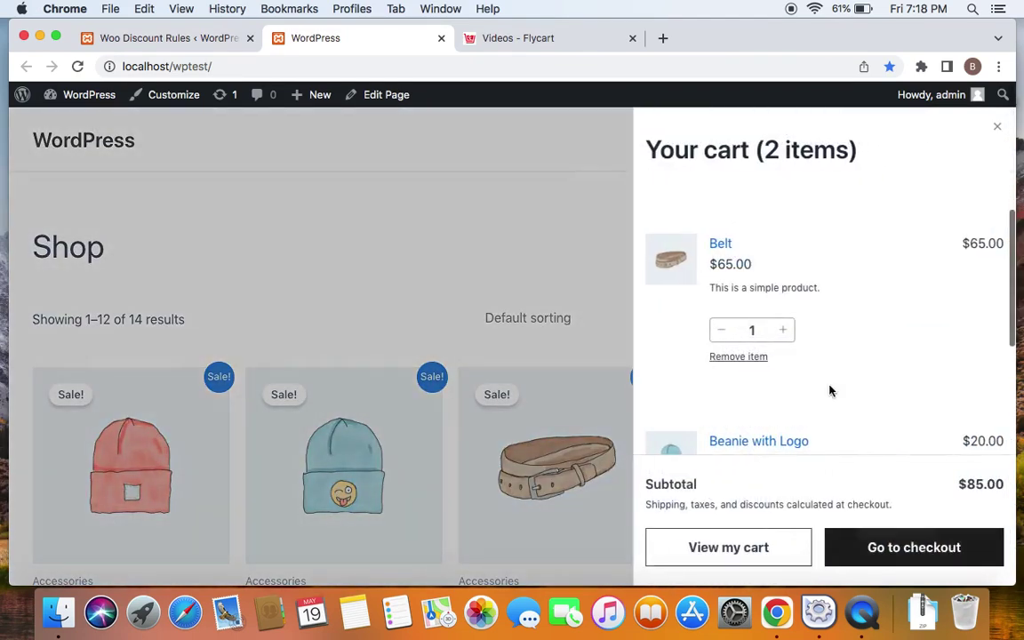
{"action": "left_click", "coordinate": [788, 542]}
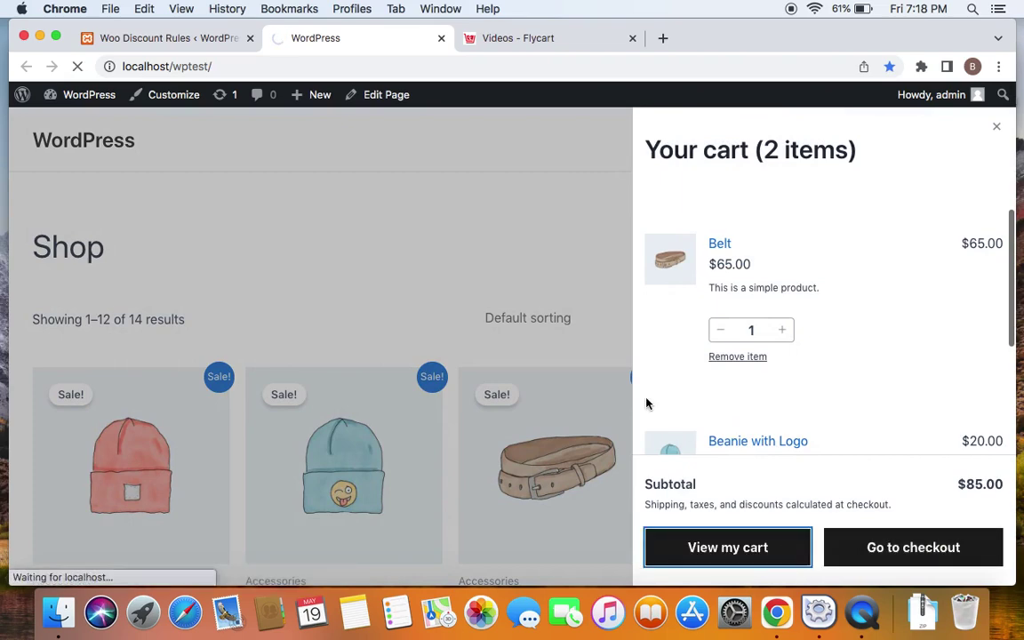
{"action": "scroll", "coordinate": [646, 403], "scroll_direction": "down", "scroll_amount": 3}
{"action": "scroll", "coordinate": [646, 403], "scroll_direction": "down", "scroll_amount": 2}
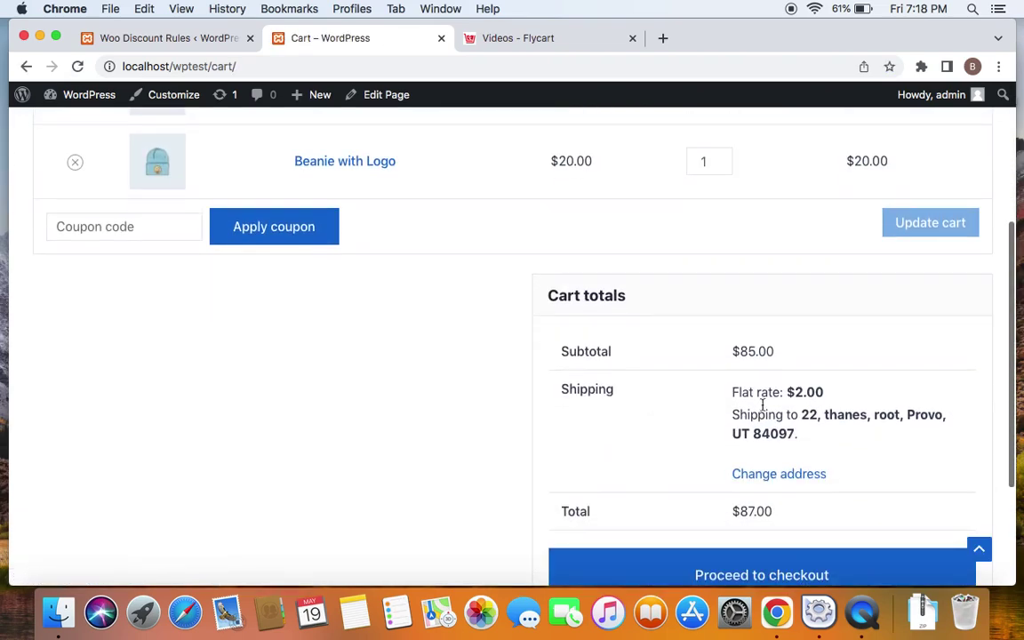
{"action": "scroll", "coordinate": [564, 413], "scroll_direction": "up", "scroll_amount": 1}
{"action": "scroll", "coordinate": [563, 413], "scroll_direction": "up", "scroll_amount": 3}
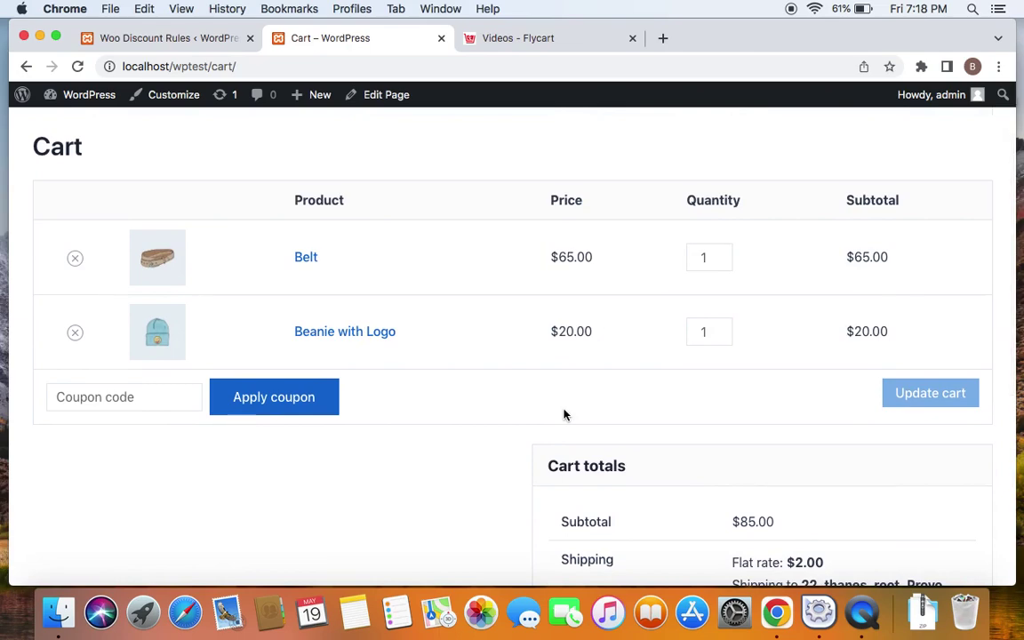
{"action": "scroll", "coordinate": [564, 413], "scroll_direction": "down", "scroll_amount": 5}
At checkout, pay by Direct bank transfer to get the -$20.00 $20off line and $67.00 total.
{"action": "left_click", "coordinate": [710, 509]}
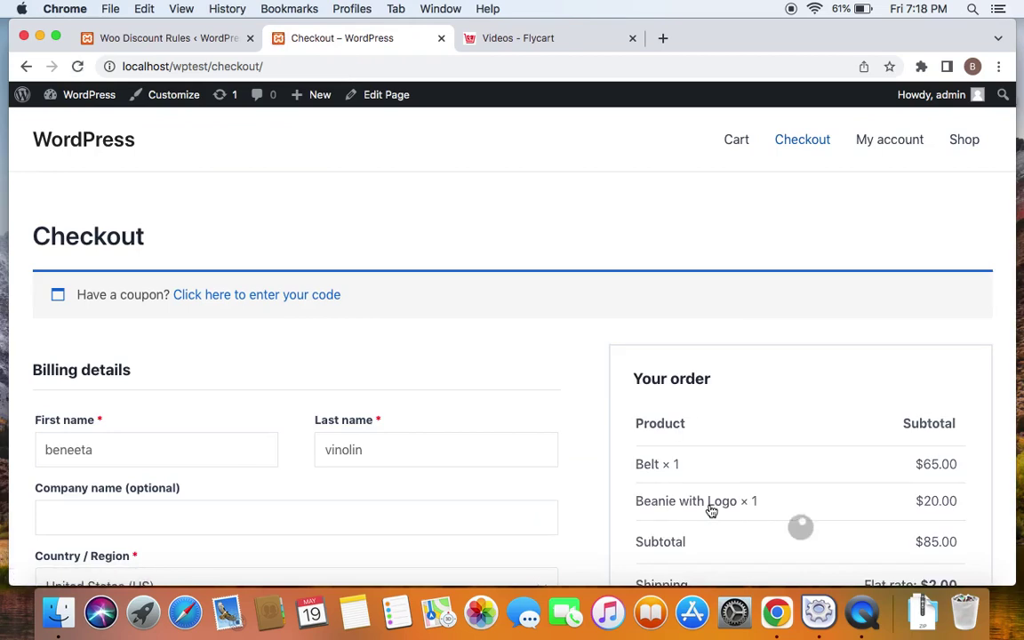
{"action": "scroll", "coordinate": [710, 511], "scroll_direction": "down", "scroll_amount": 1}
{"action": "scroll", "coordinate": [710, 511], "scroll_direction": "down", "scroll_amount": 5}
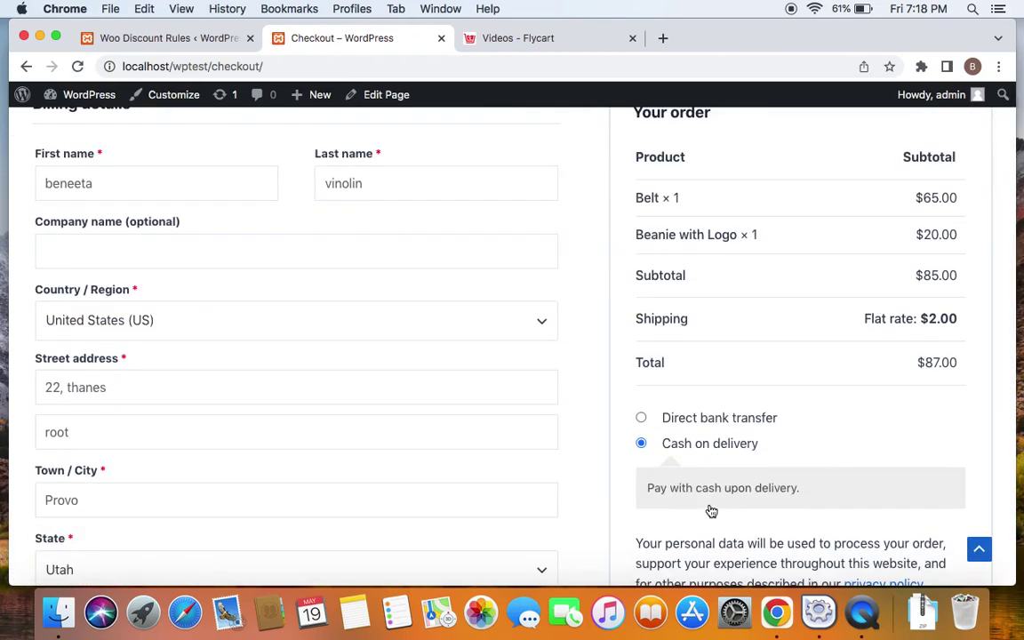
{"action": "scroll", "coordinate": [711, 510], "scroll_direction": "up", "scroll_amount": 2}
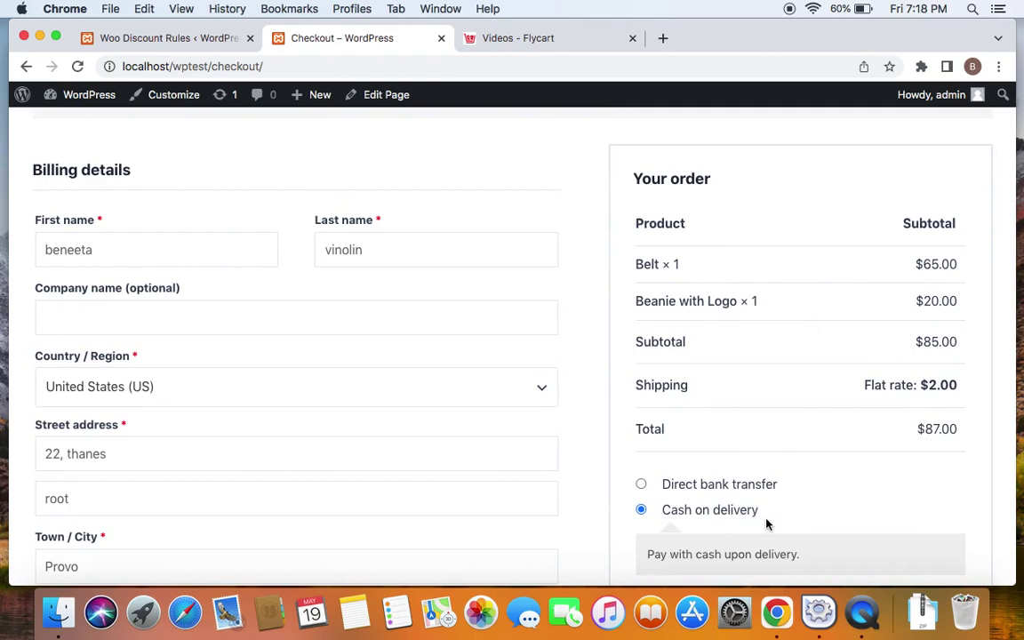
{"action": "scroll", "coordinate": [766, 525], "scroll_direction": "down", "scroll_amount": 5}
{"action": "left_click", "coordinate": [642, 297]}
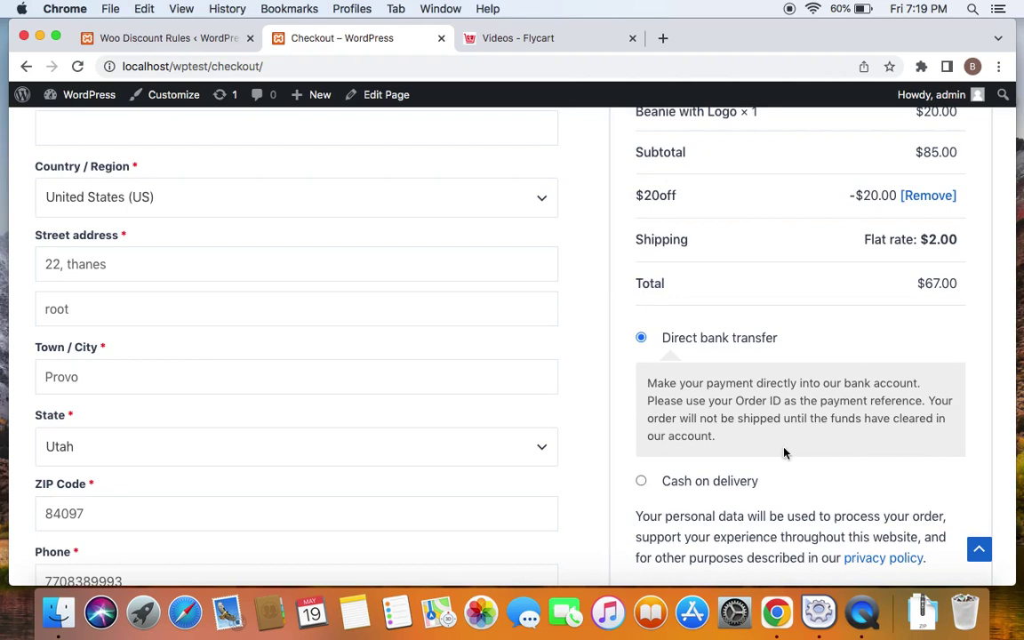
{"action": "scroll", "coordinate": [686, 396], "scroll_direction": "up", "scroll_amount": 1}
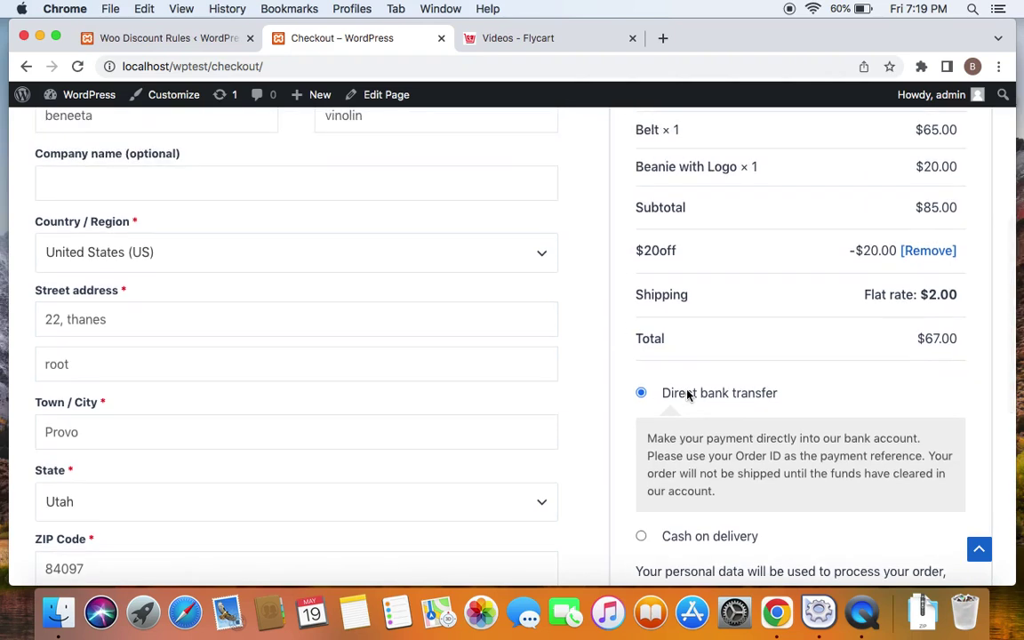